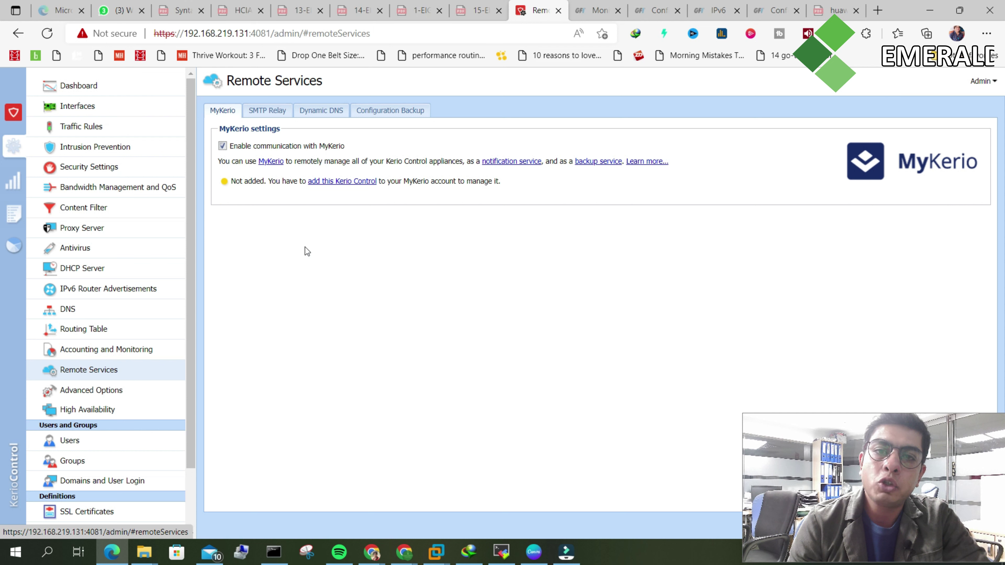
# - Check the MyKerio status on the dashboard, follow it to Remote Services, and view the MyKerio login page for adding this appliance
pyautogui.click(102, 91)
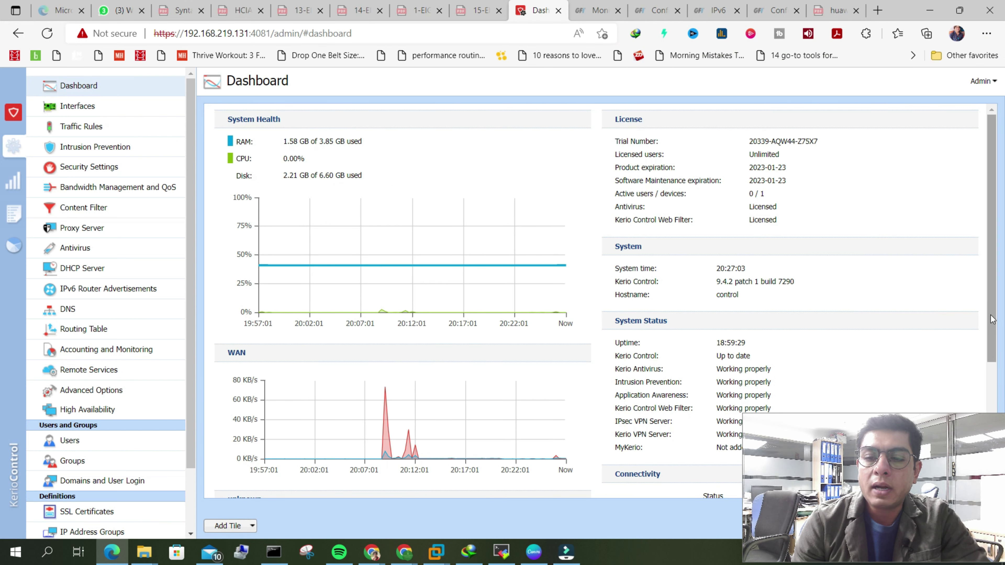
pyautogui.scroll(-2, 758, 351)
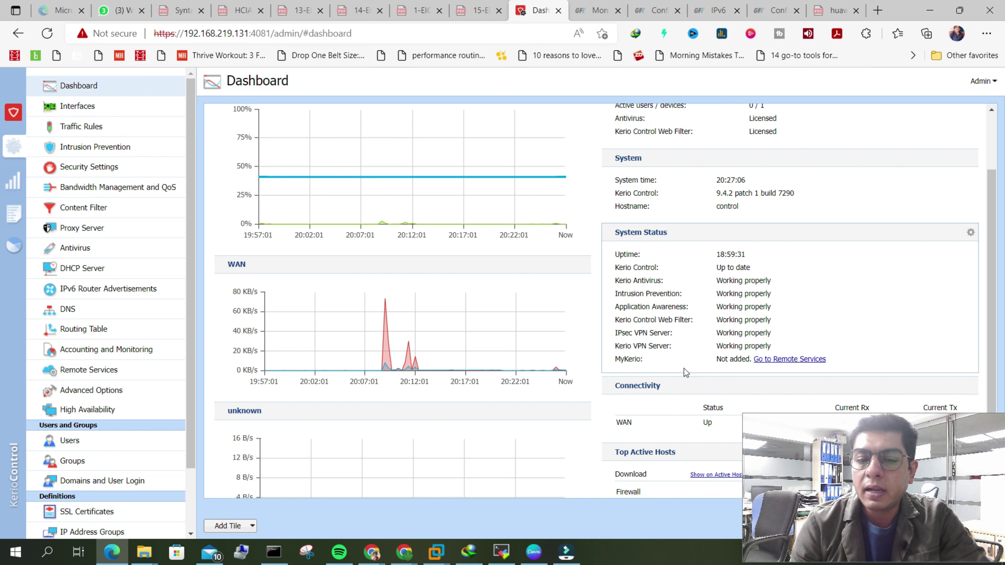
pyautogui.click(787, 360)
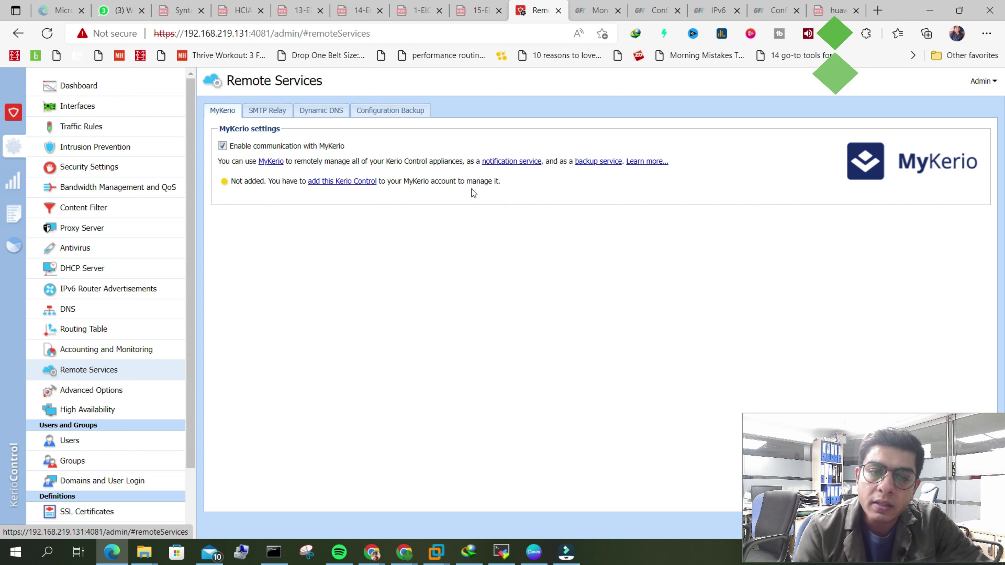
pyautogui.click(342, 183)
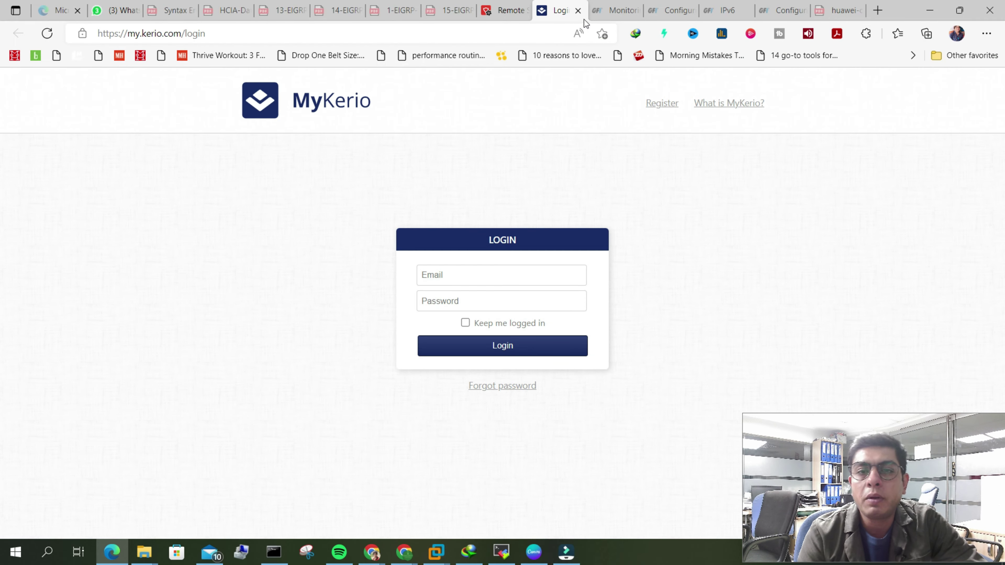
pyautogui.click(578, 11)
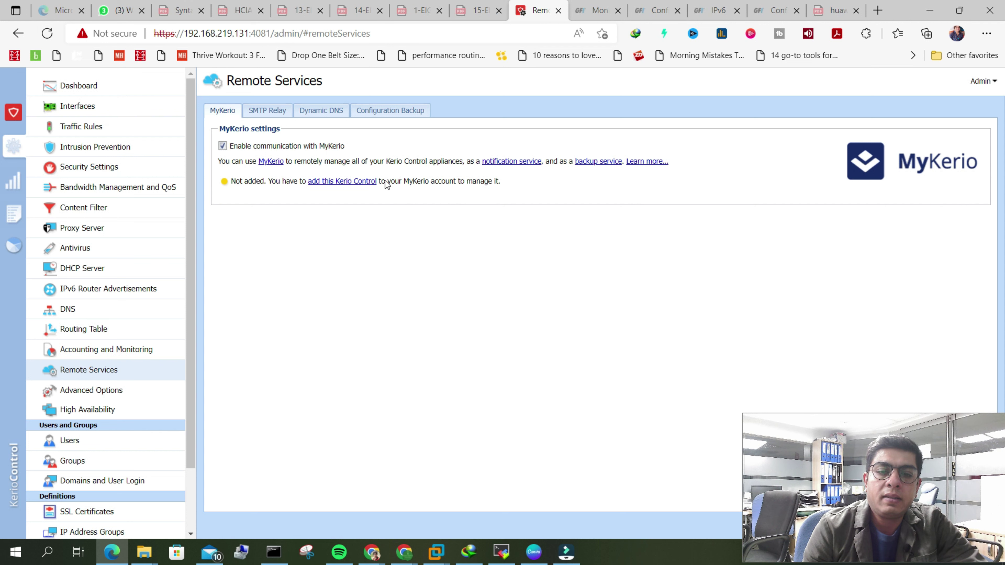
# - Switch the SMTP relay from the MyKerio notification service to an SMTP server
pyautogui.click(277, 114)
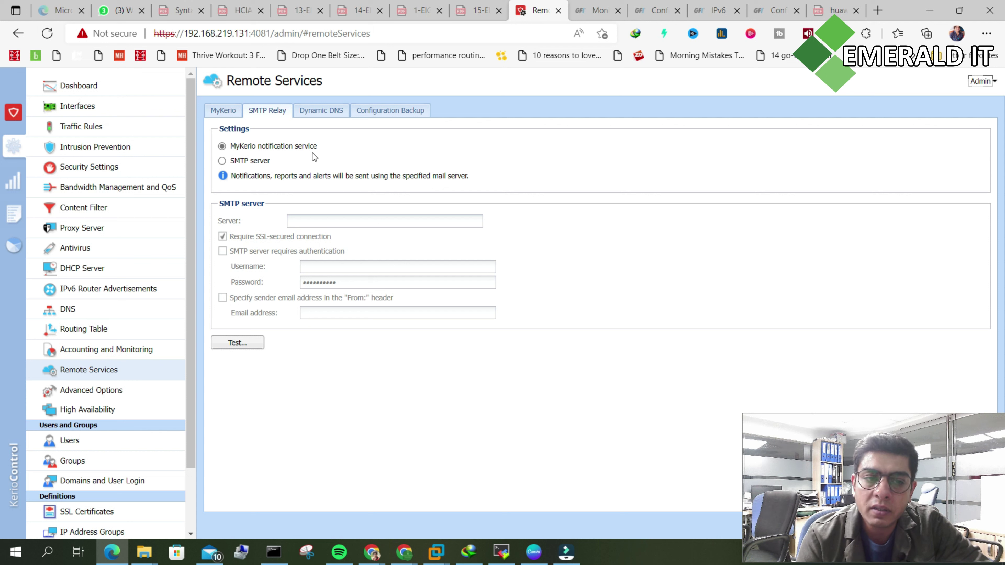
pyautogui.click(239, 162)
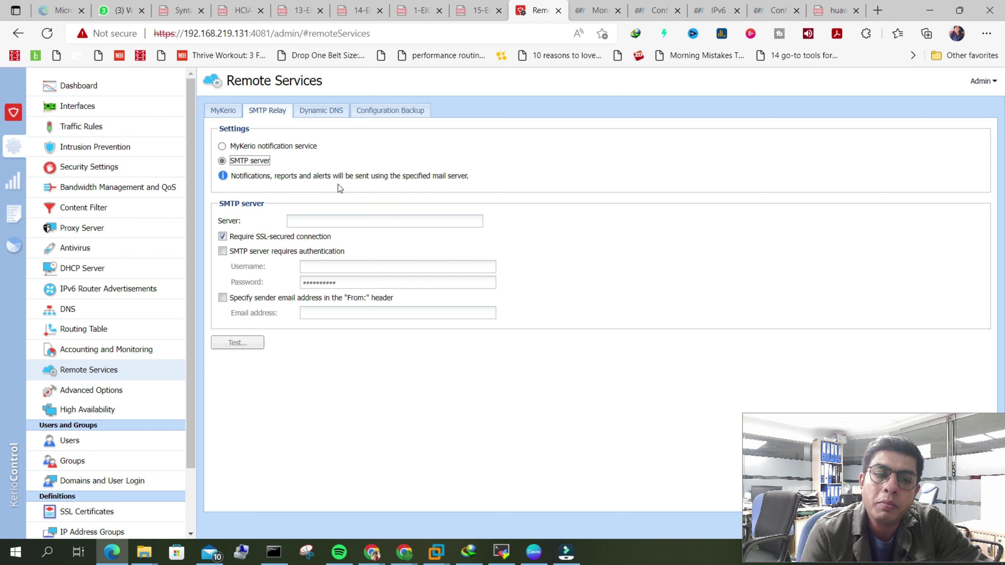
# - Enable automatic updating of dynamic DNS service records with the firewall's IP address and view the available DDNS providers
pyautogui.click(317, 113)
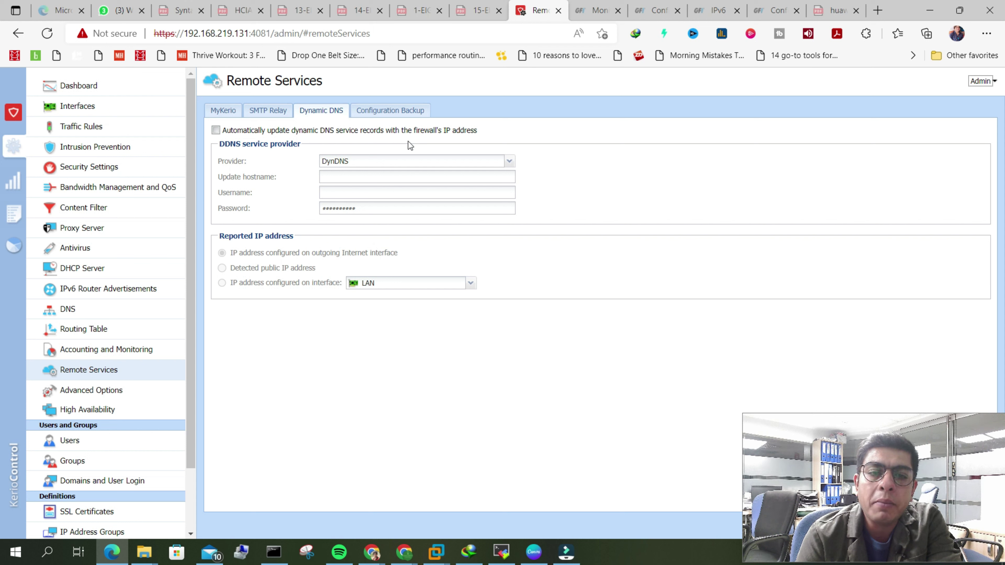
pyautogui.click(226, 132)
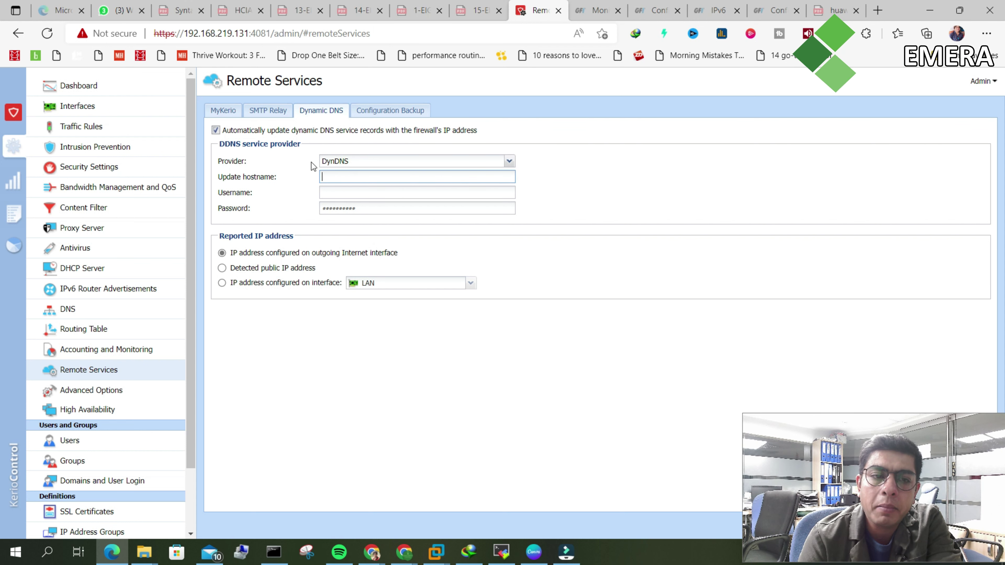
pyautogui.click(409, 161)
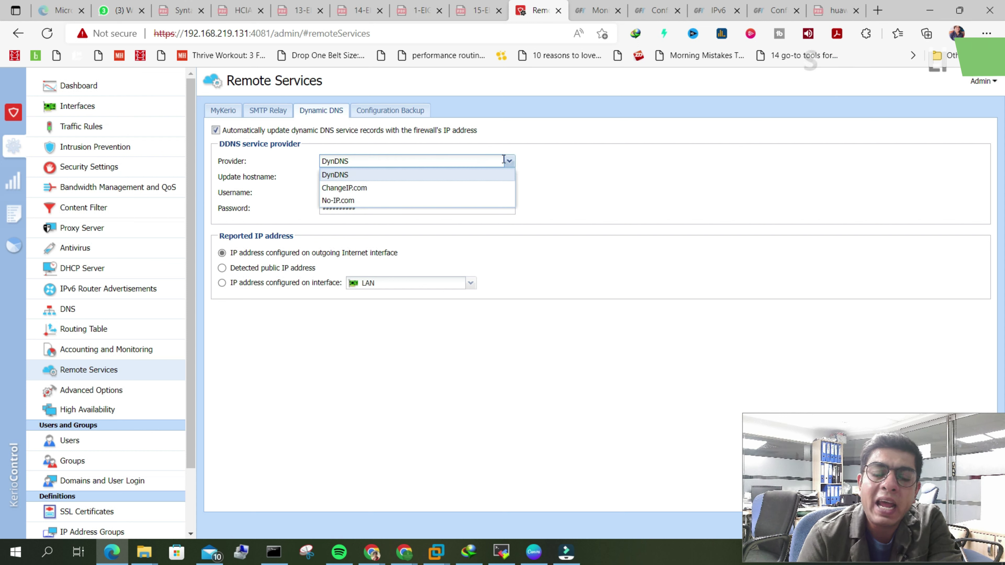
pyautogui.click(540, 157)
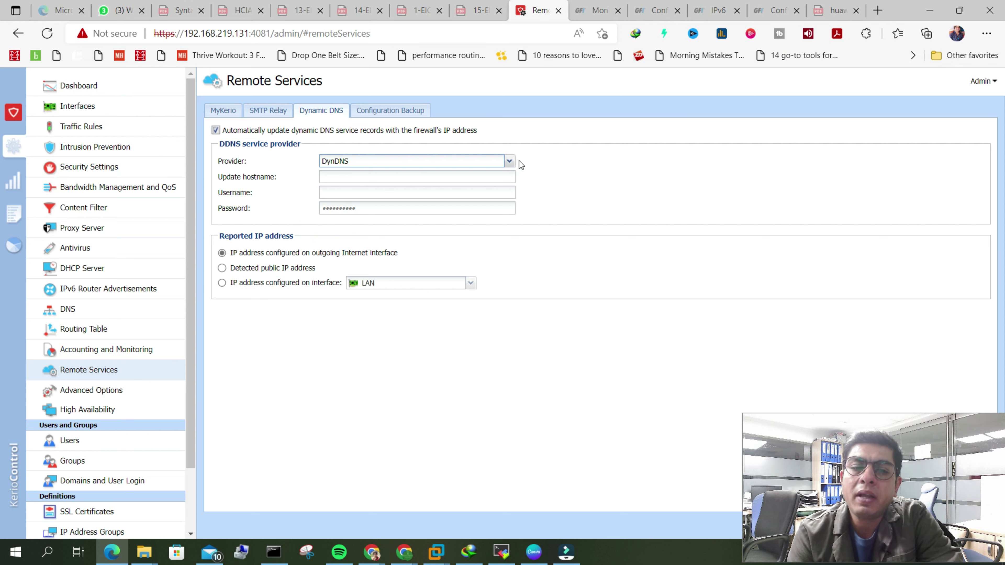
pyautogui.click(527, 158)
pyautogui.click(509, 161)
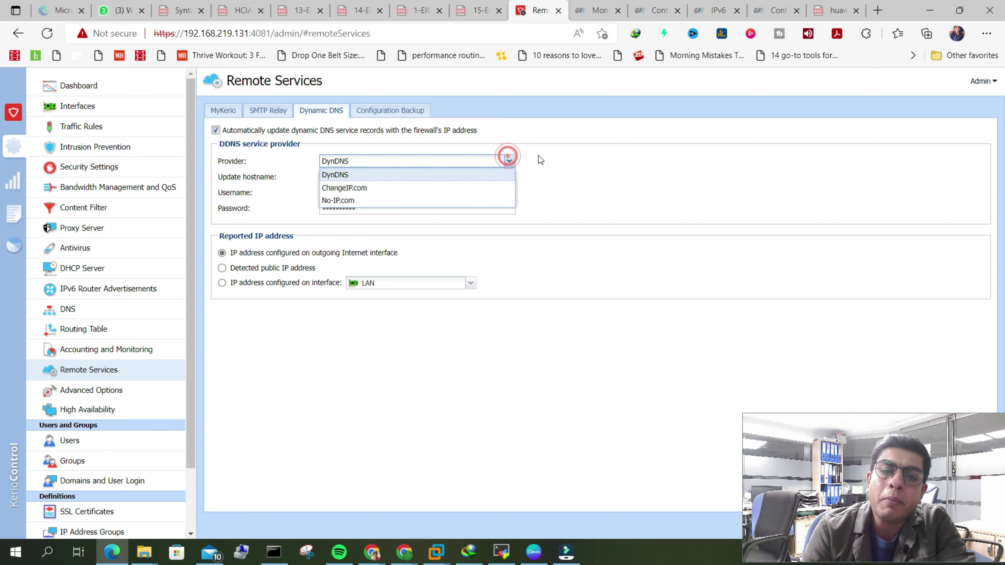
pyautogui.click(540, 155)
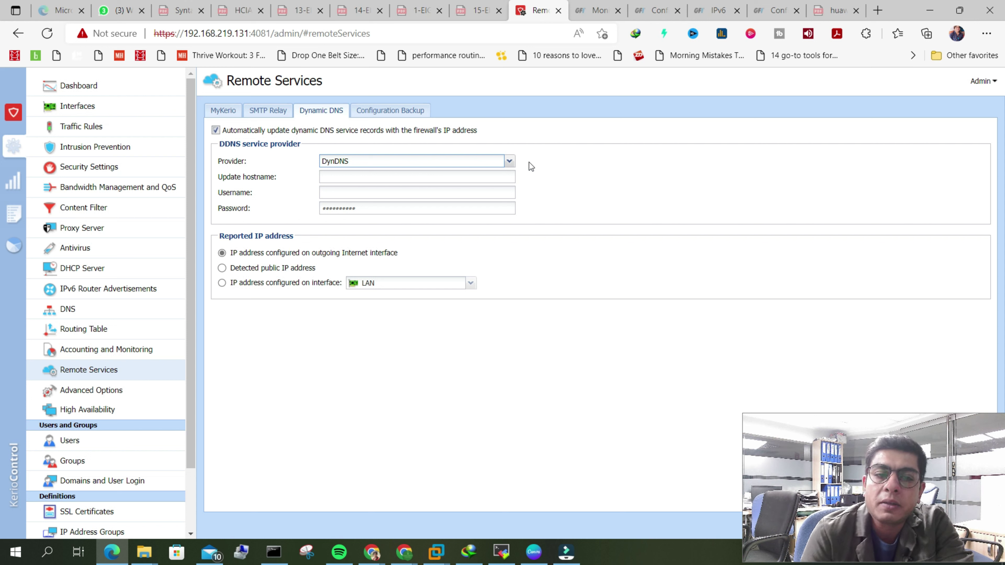
# - Enter a sample update hostname for the DynDNS service provider
pyautogui.click(374, 175)
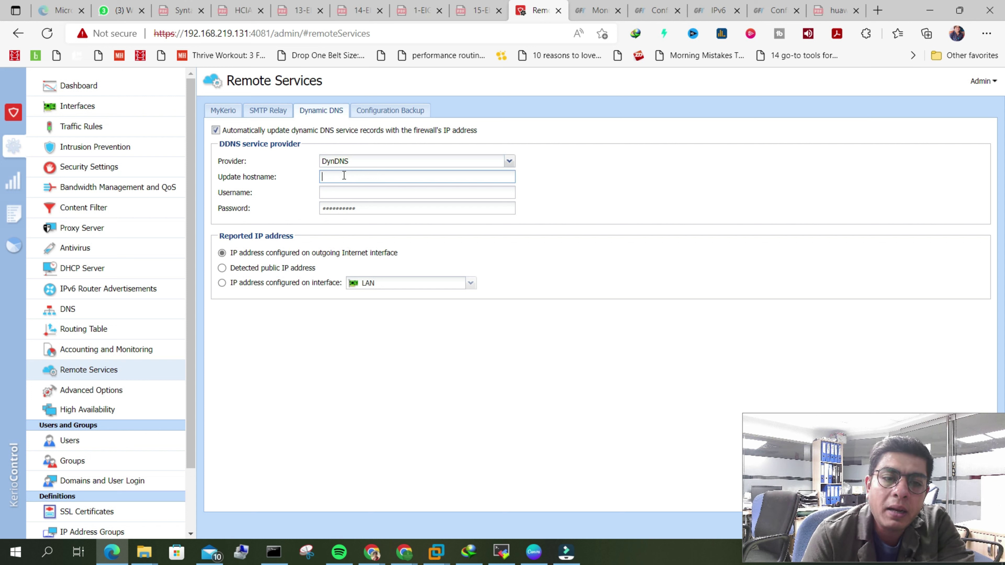
pyautogui.write('ad')
pyautogui.press('BackSpace')
pyautogui.press('BackSpace')
pyautogui.write('f')
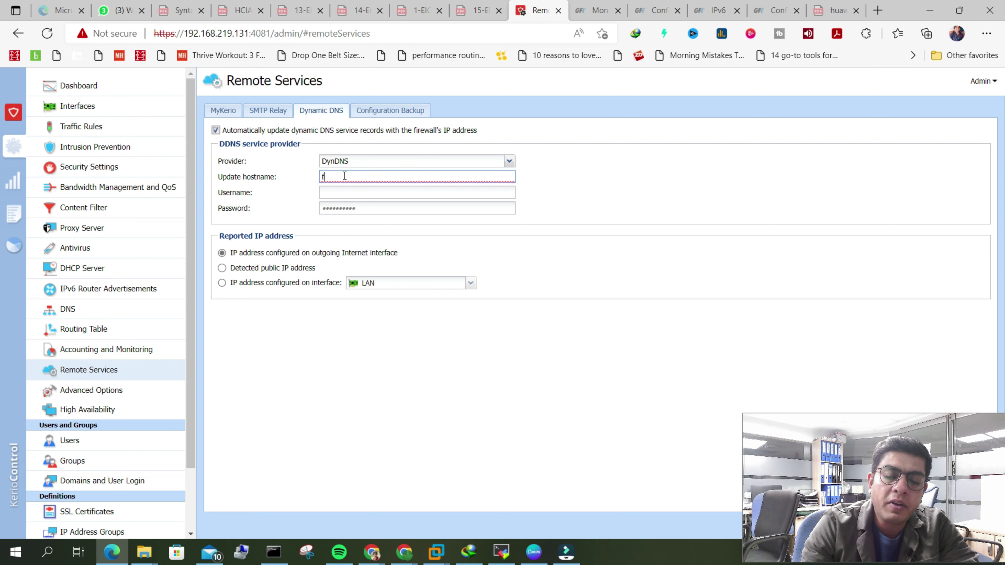
pyautogui.write('aizankerioa')
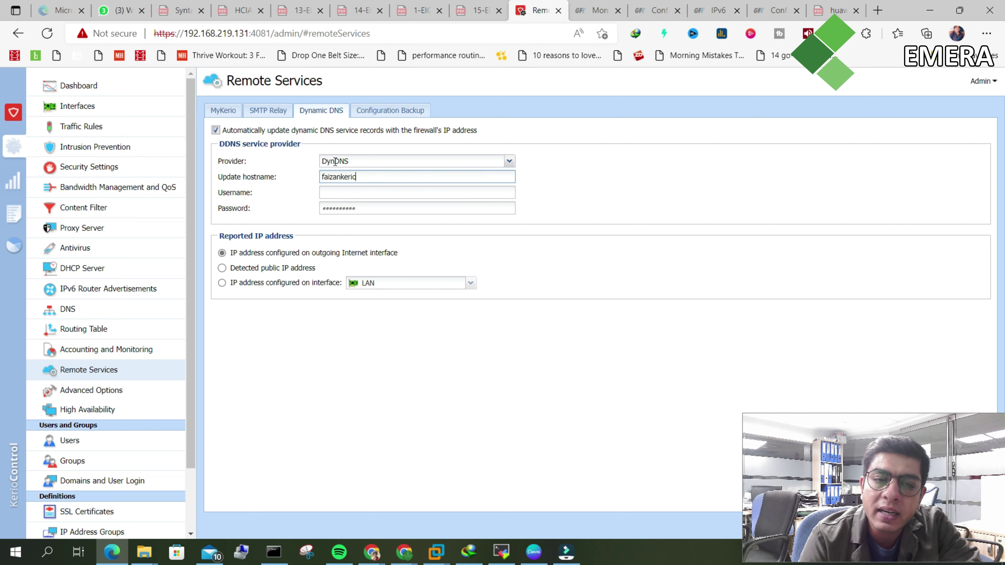
pyautogui.moveTo(358, 162); pyautogui.dragTo(321, 161)
pyautogui.click(372, 175)
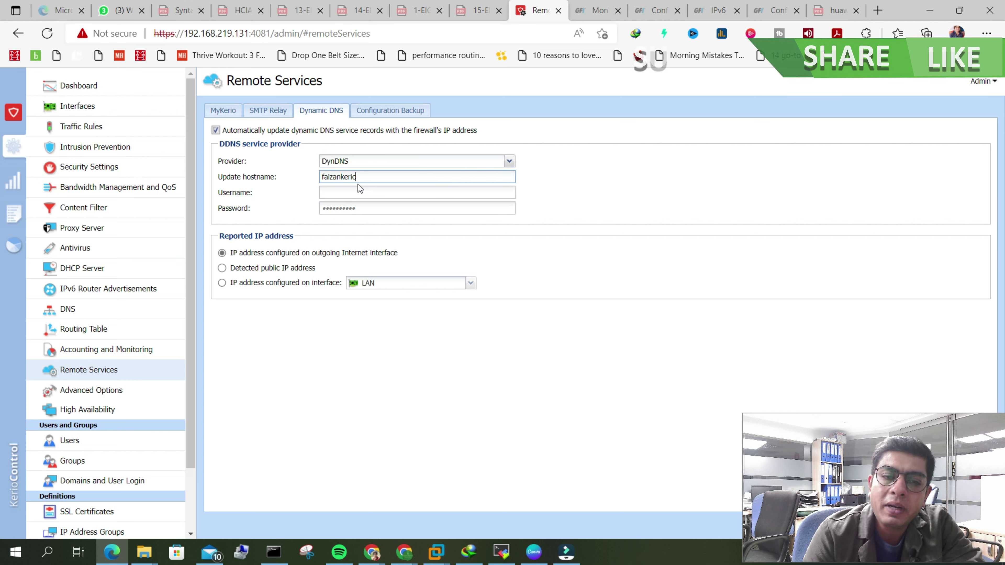
# - Change the DDNS service provider to ChangeIP.com and finally to No-IP.com
pyautogui.click(396, 161)
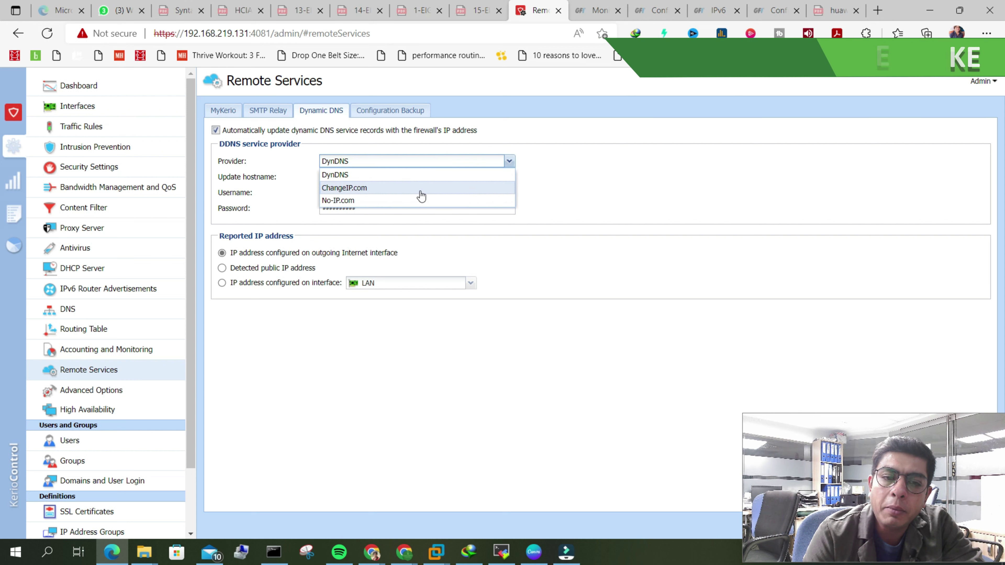
pyautogui.click(418, 188)
pyautogui.click(411, 158)
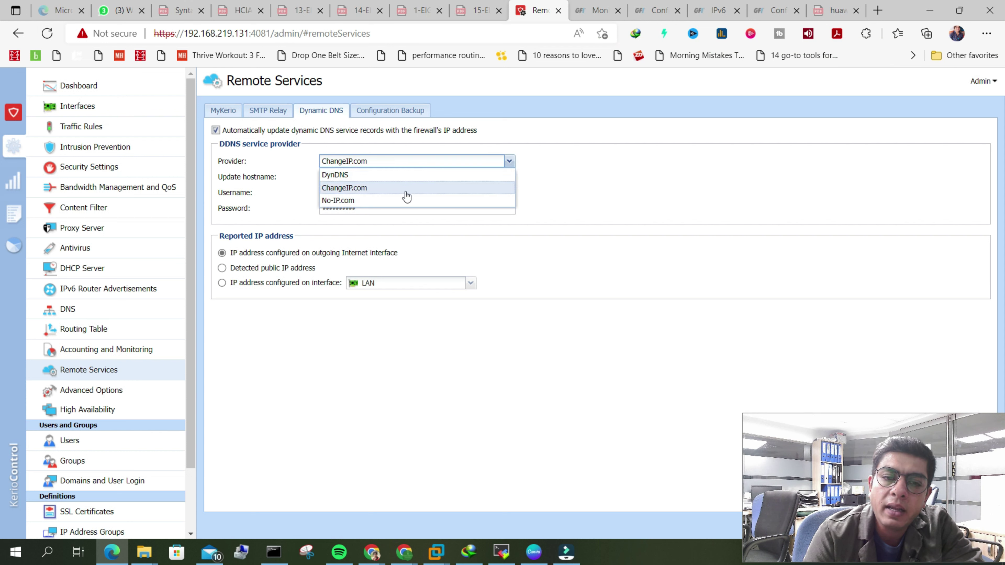
pyautogui.click(369, 200)
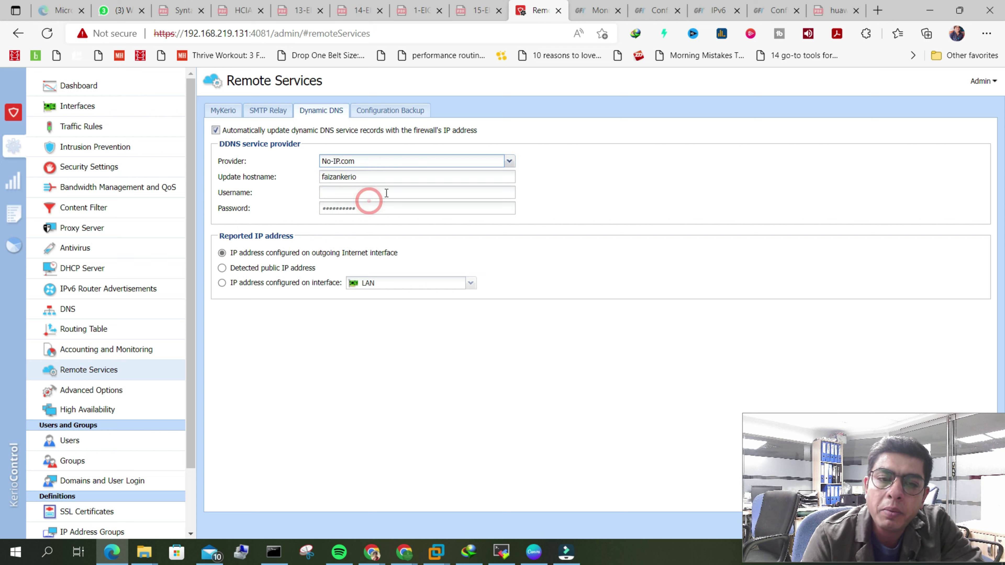
pyautogui.click(509, 161)
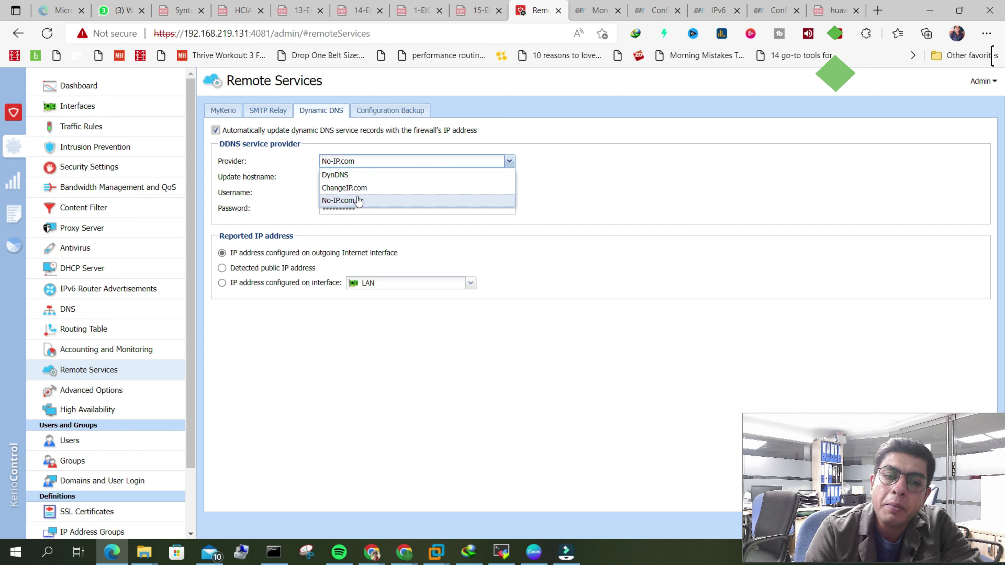
pyautogui.click(368, 201)
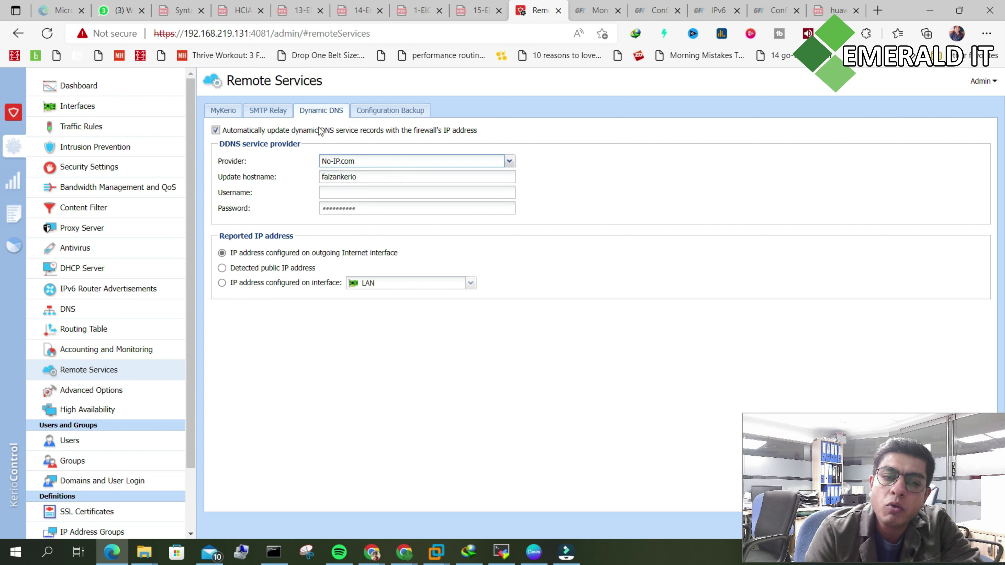
# - Clear the sample text from the DDNS update hostname
pyautogui.doubleClick(358, 177)
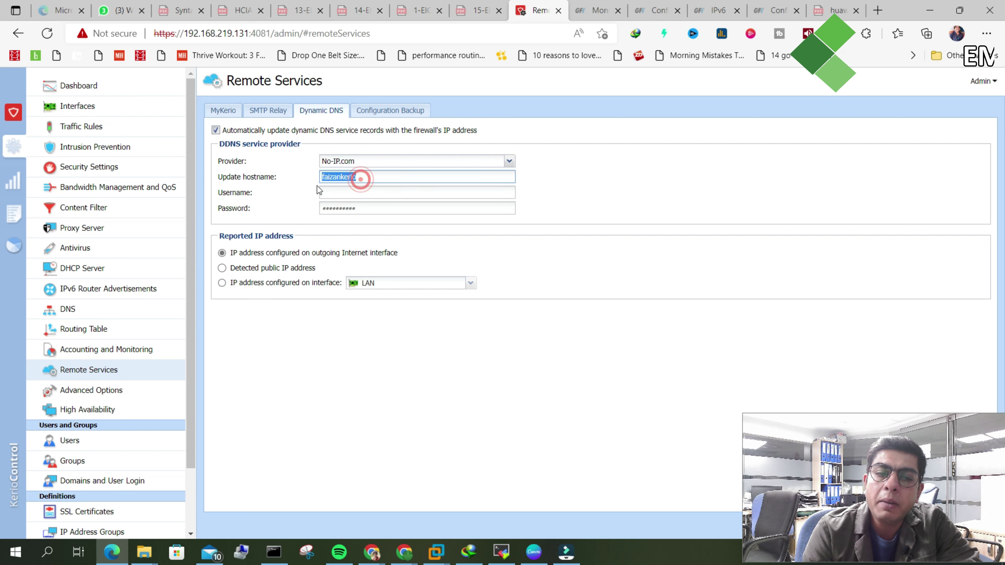
pyautogui.press('BackSpace')
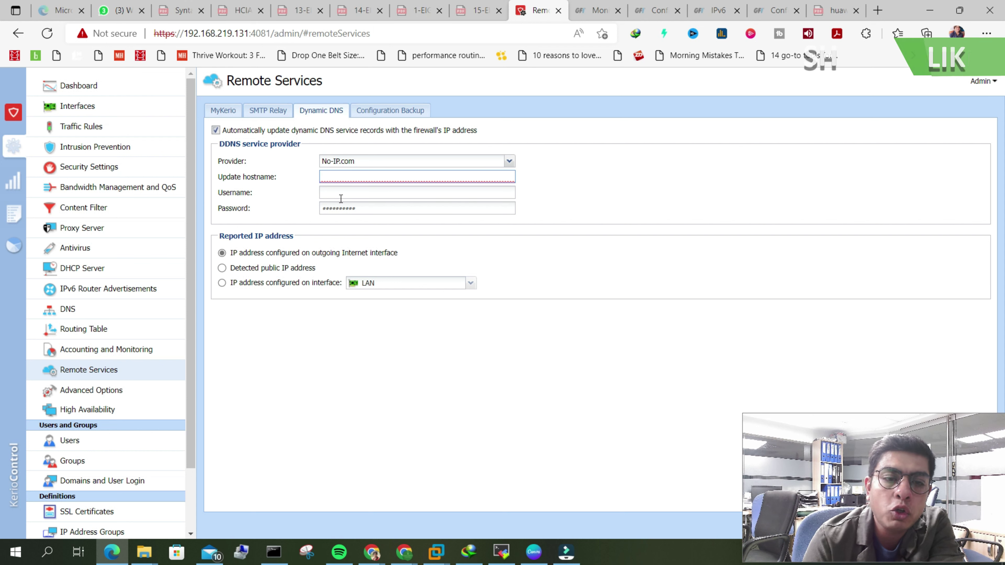
pyautogui.click(341, 194)
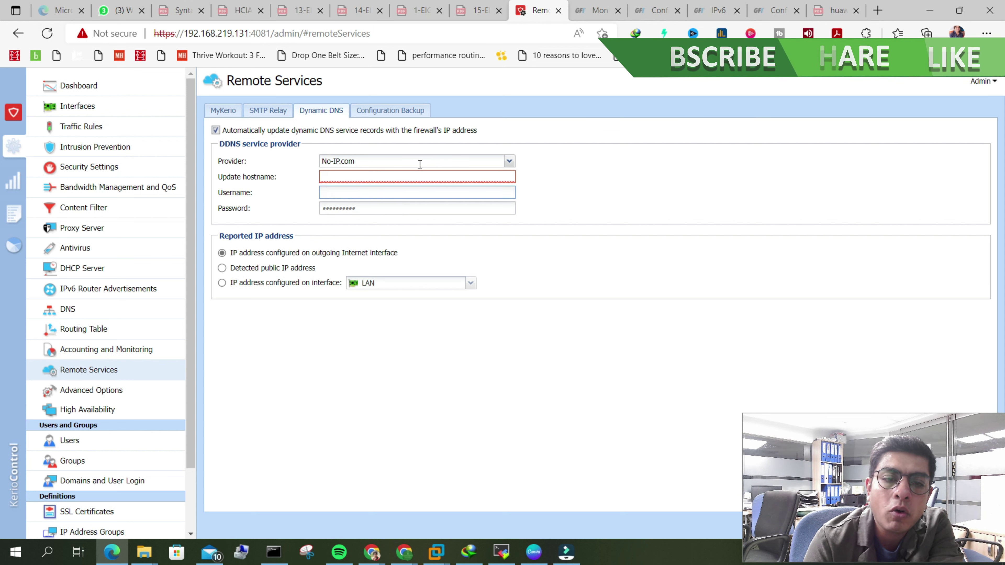
# - Review the DDNS provider choices and the username and password fields, and return the provider to DynDNS
pyautogui.click(510, 162)
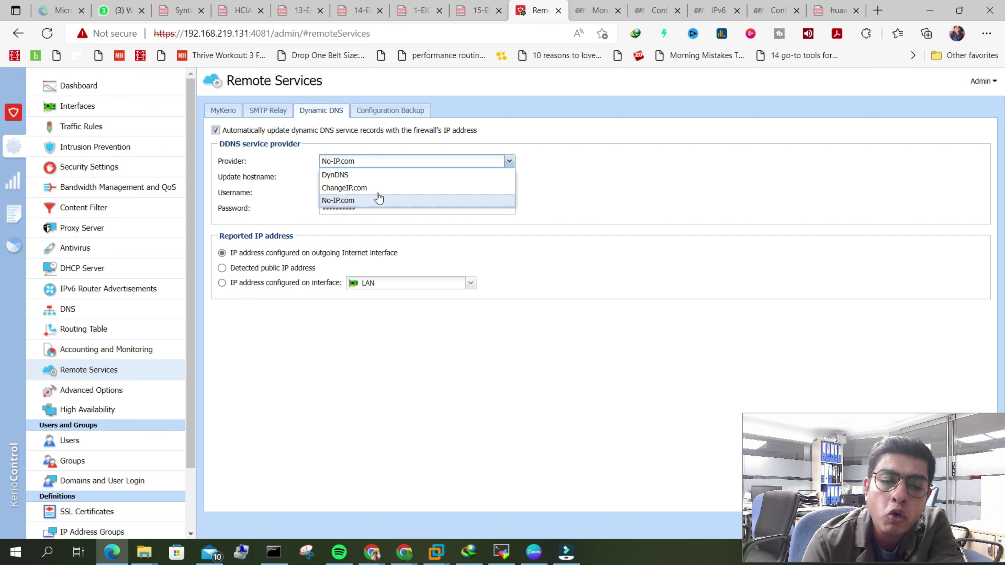
pyautogui.click(537, 187)
pyautogui.click(345, 195)
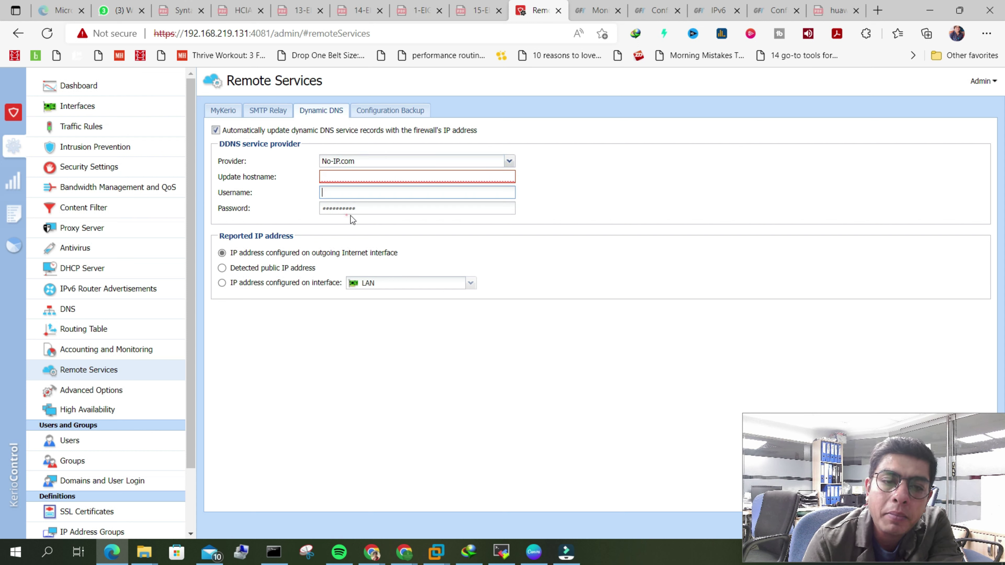
pyautogui.click(367, 209)
pyautogui.click(271, 313)
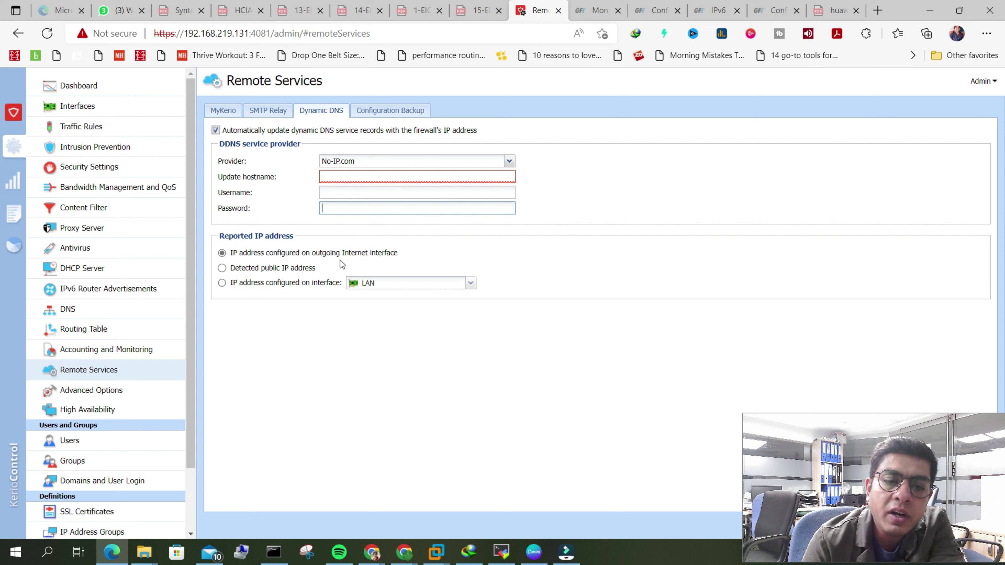
pyautogui.click(381, 334)
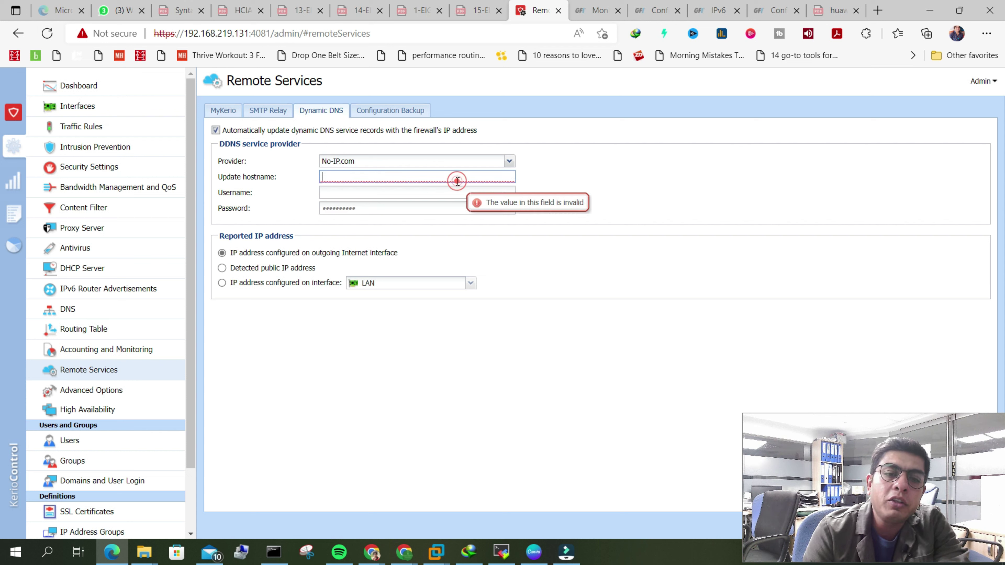
# - Set the reported IP address to the one configured on the WAN interface, after trying the outgoing interface and detected public IP options
pyautogui.click(307, 254)
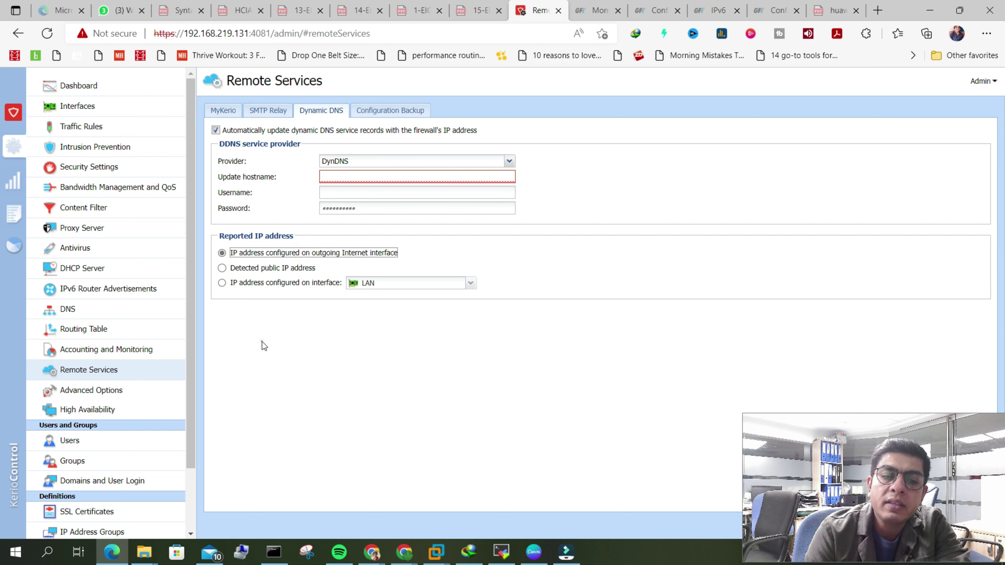
pyautogui.click(262, 269)
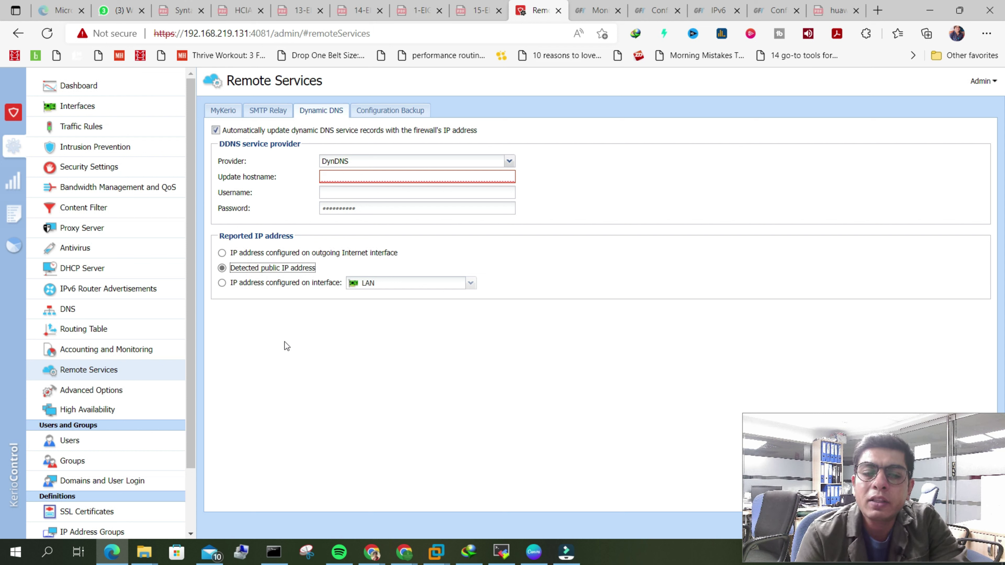
pyautogui.click(256, 284)
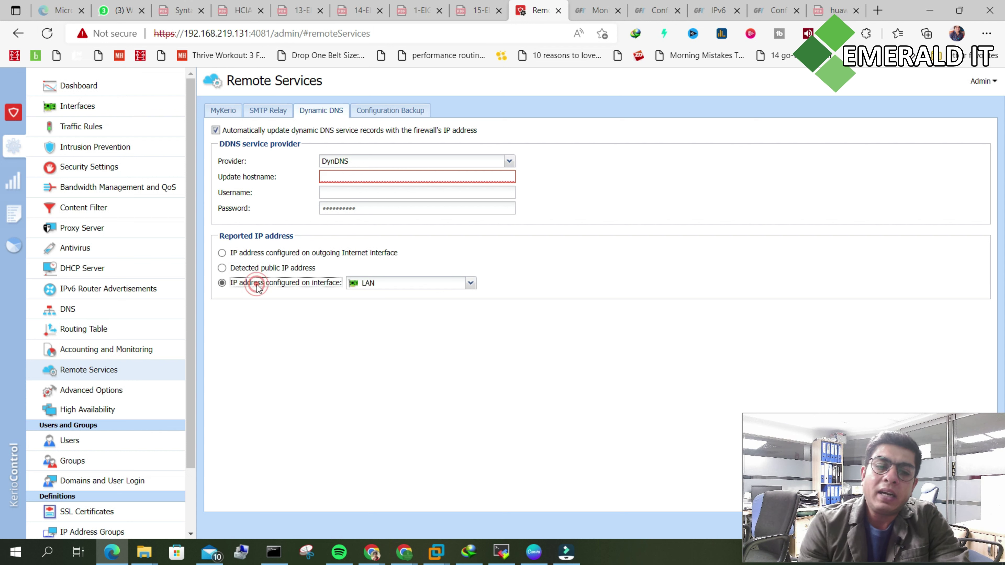
pyautogui.click(470, 284)
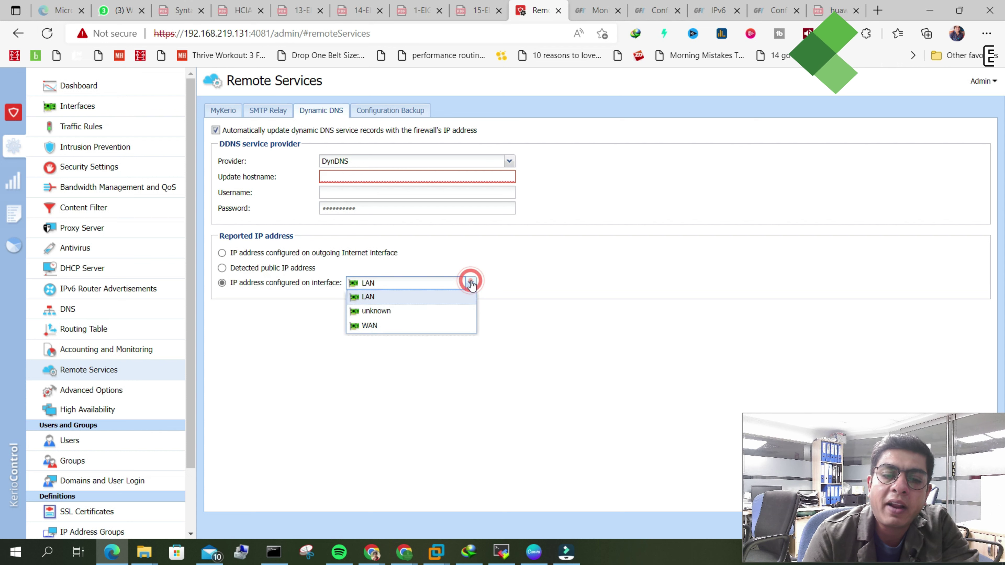
pyautogui.click(403, 327)
pyautogui.click(451, 281)
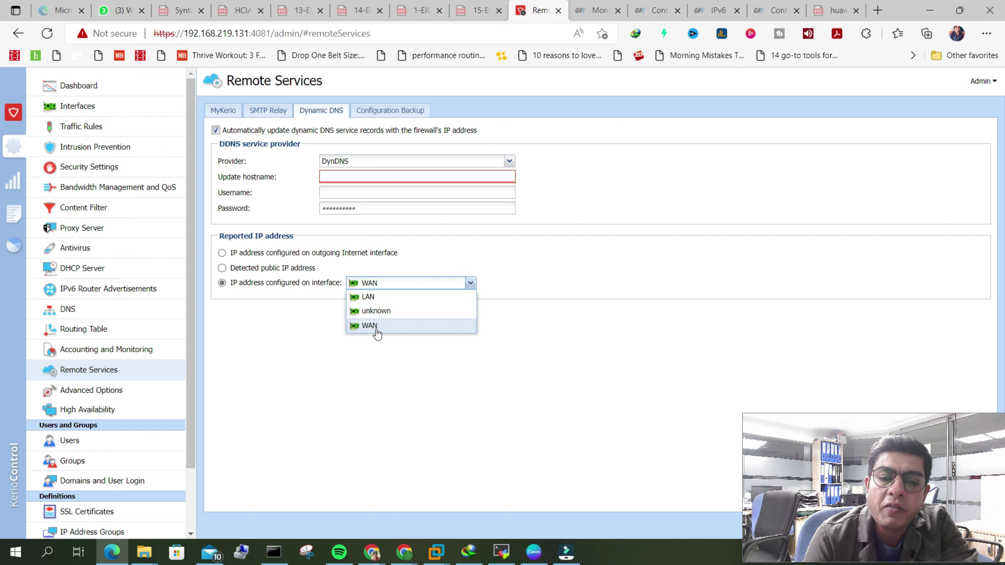
pyautogui.click(375, 327)
pyautogui.click(471, 283)
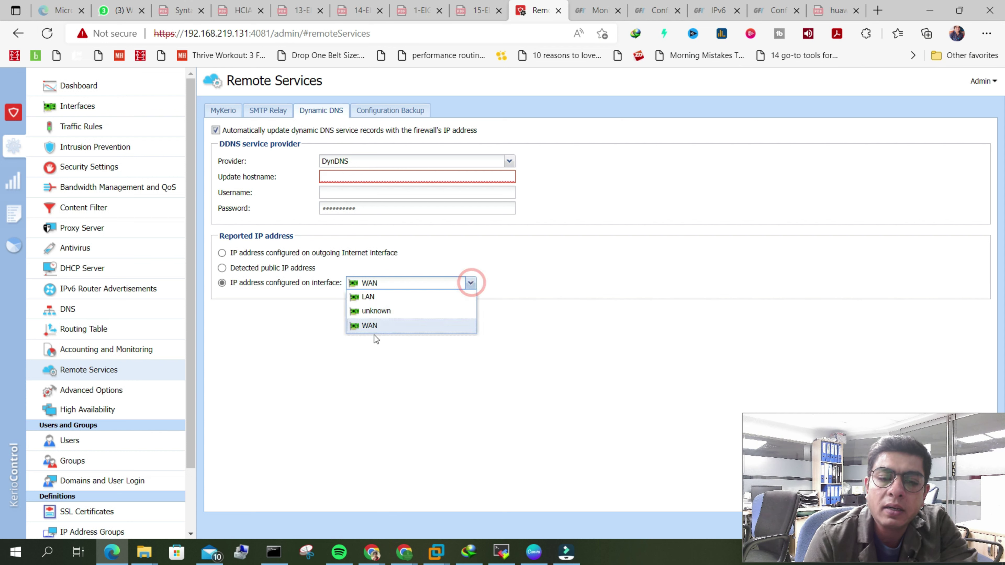
# - Try the WAN, LAN and unknown interfaces as the source of the reported IP address
pyautogui.click(387, 350)
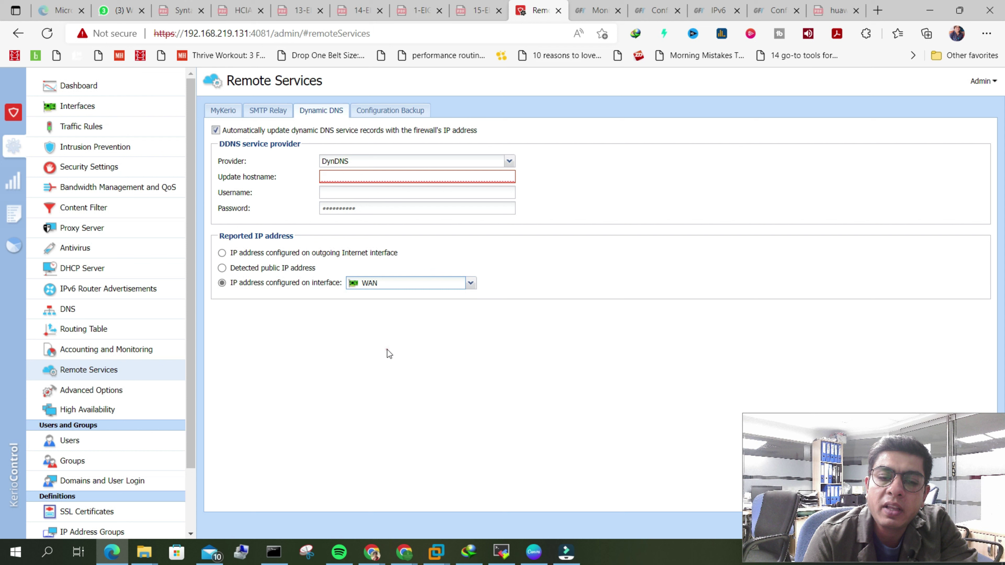
pyautogui.click(471, 284)
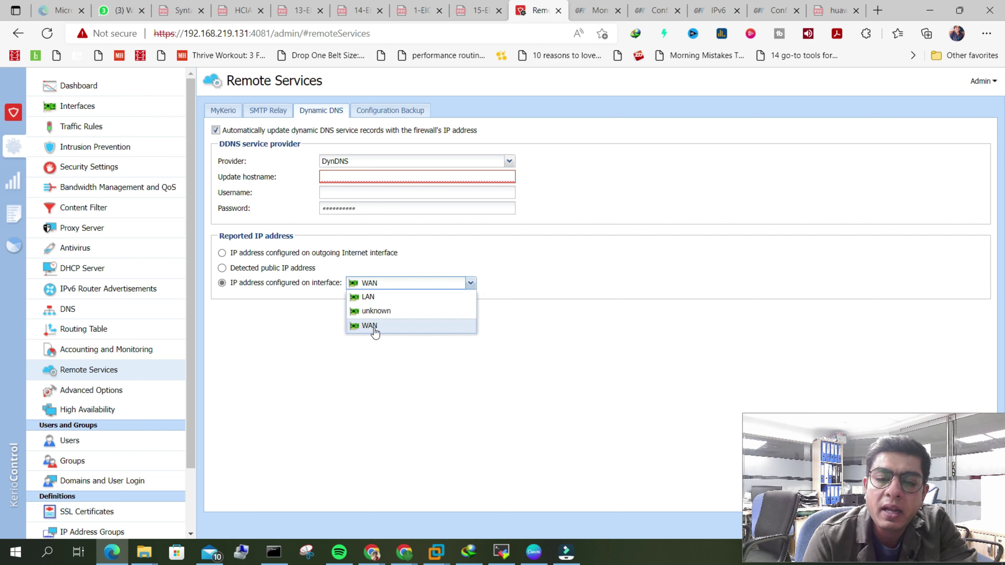
pyautogui.click(372, 326)
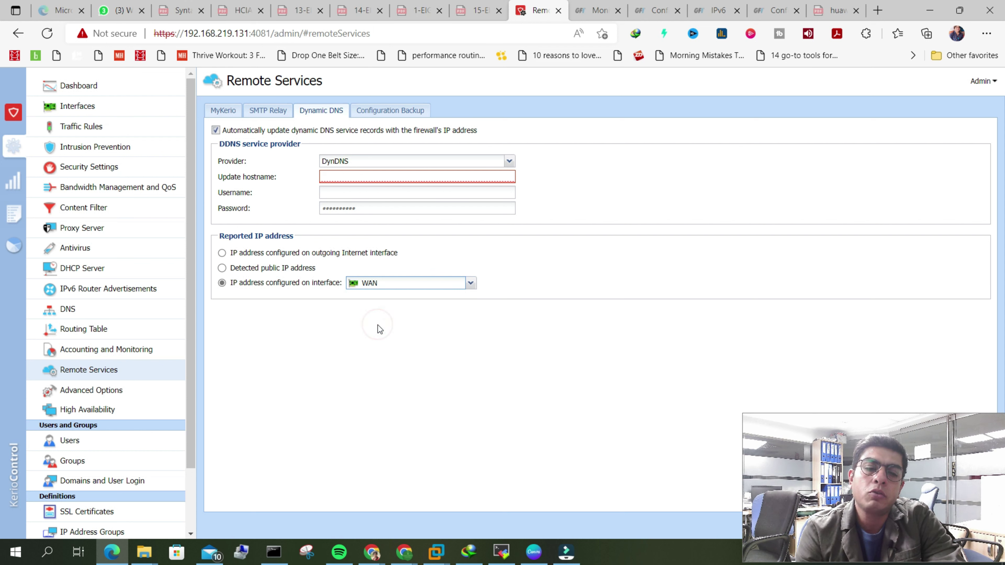
pyautogui.click(399, 283)
pyautogui.click(386, 299)
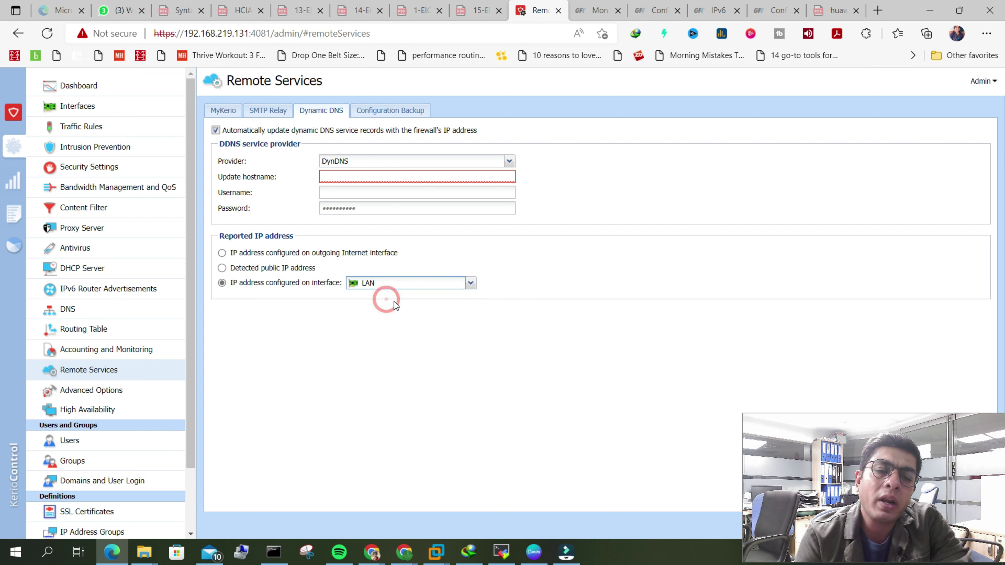
pyautogui.click(439, 283)
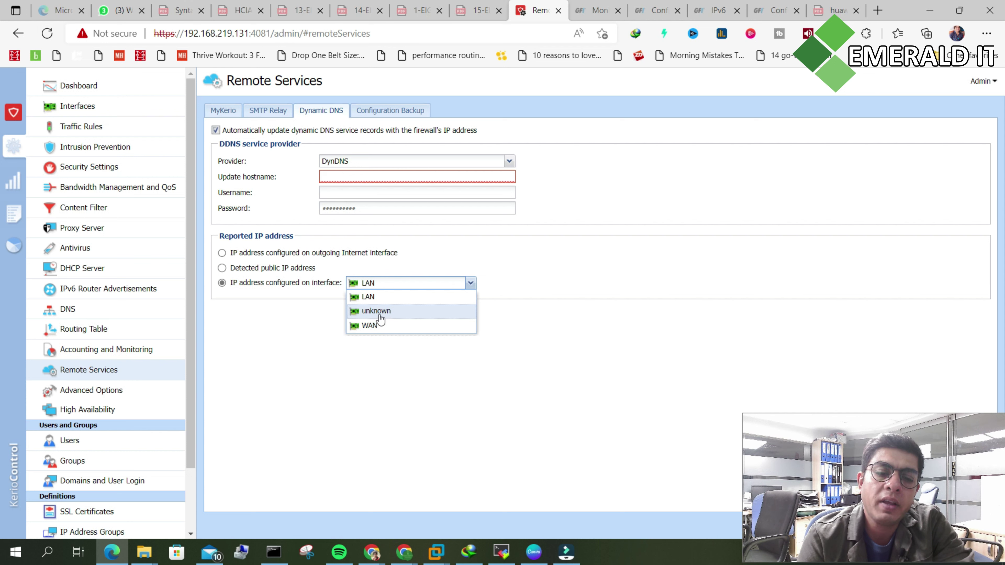
pyautogui.click(383, 313)
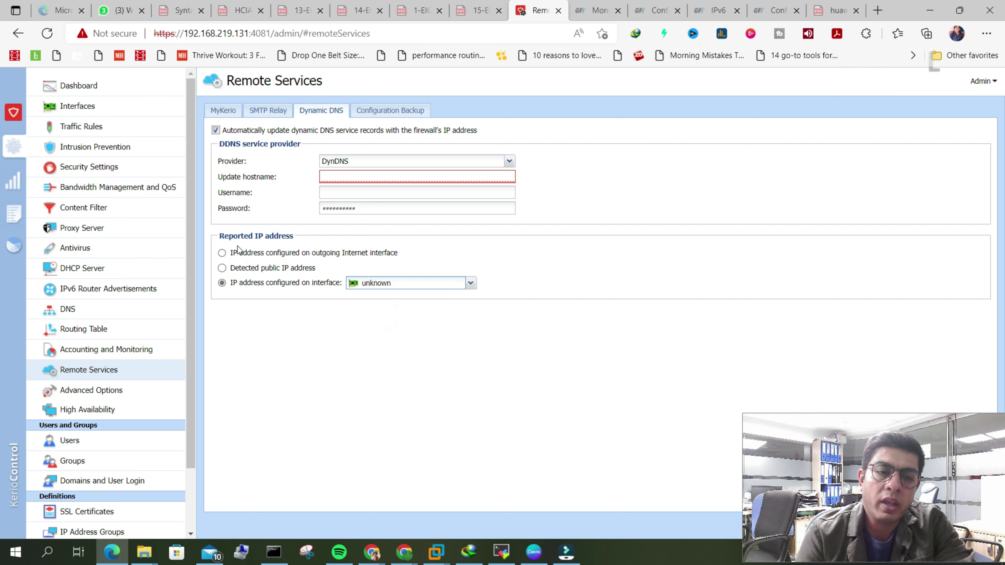
# - Check the firewall's interface list, discarding the unsaved dynamic DNS changes, and return to Remote Services
pyautogui.click(87, 110)
pyautogui.click(494, 332)
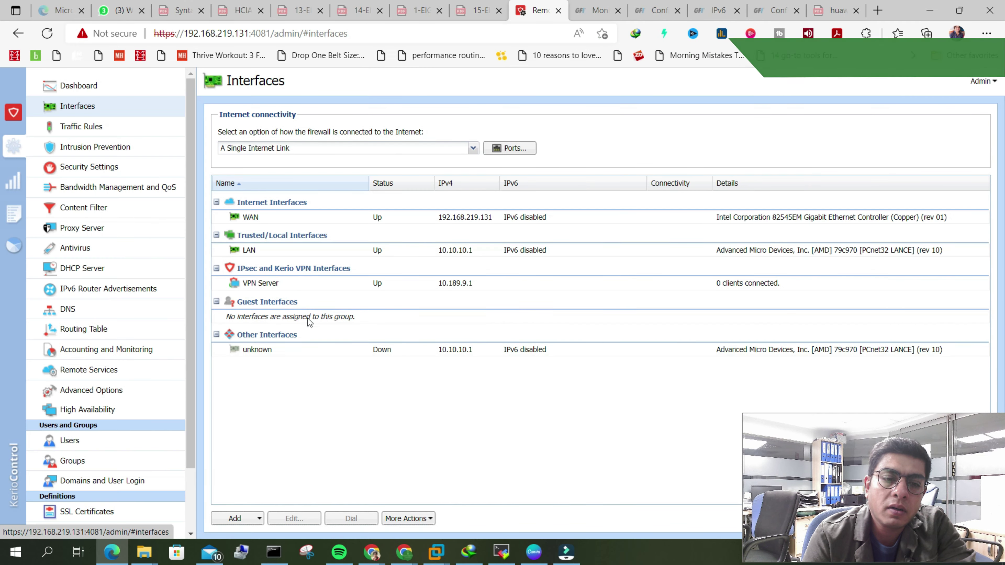
pyautogui.click(82, 370)
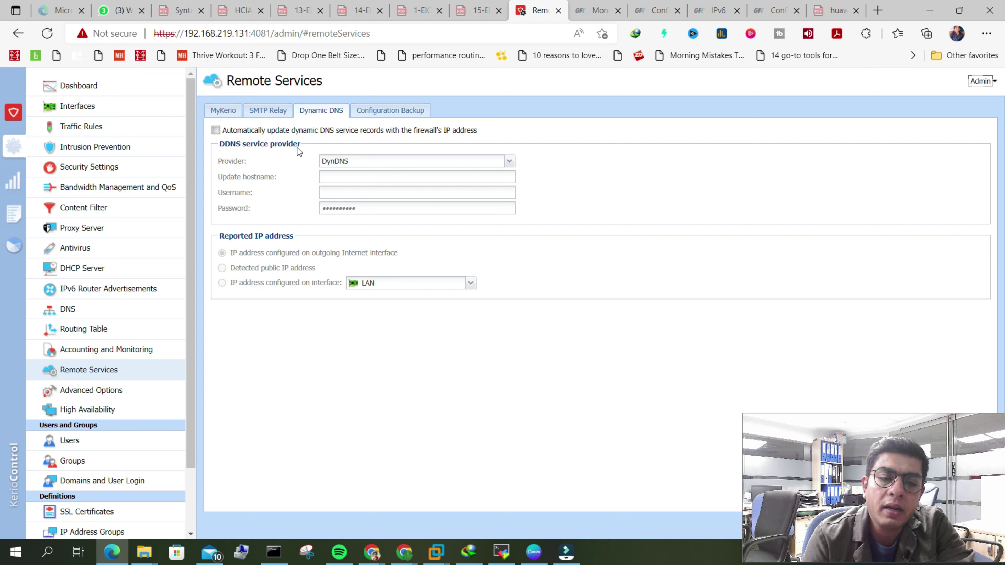
# - View the MyKerio settings linked from Configuration Backup, discarding a trial activation of daily backup, and return to the backup settings
pyautogui.click(388, 107)
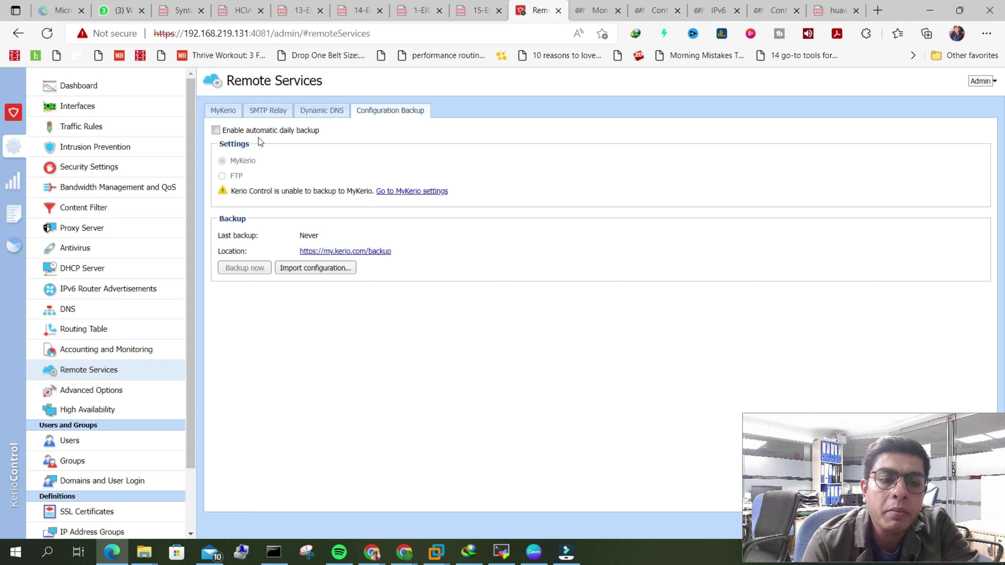
pyautogui.click(259, 131)
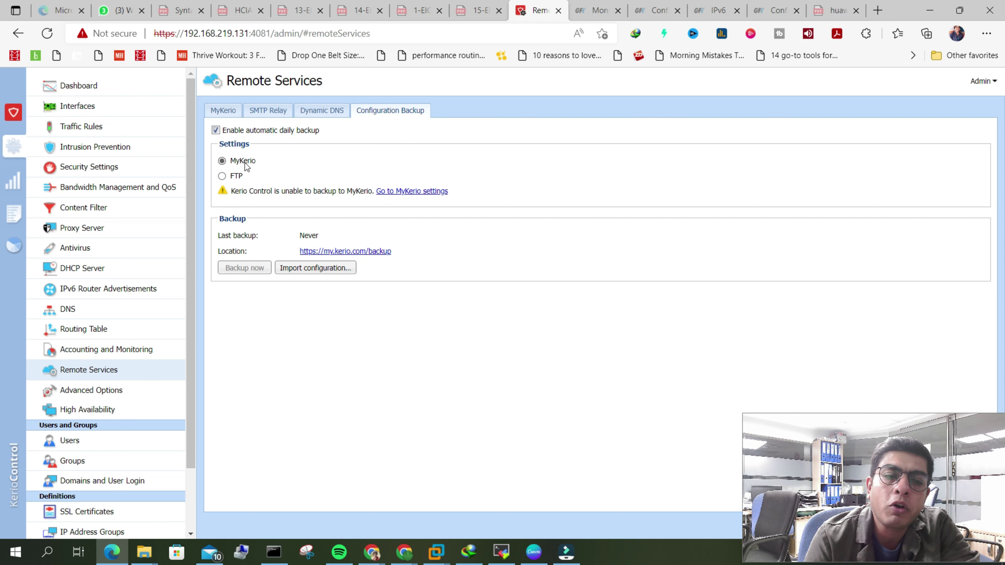
pyautogui.click(426, 191)
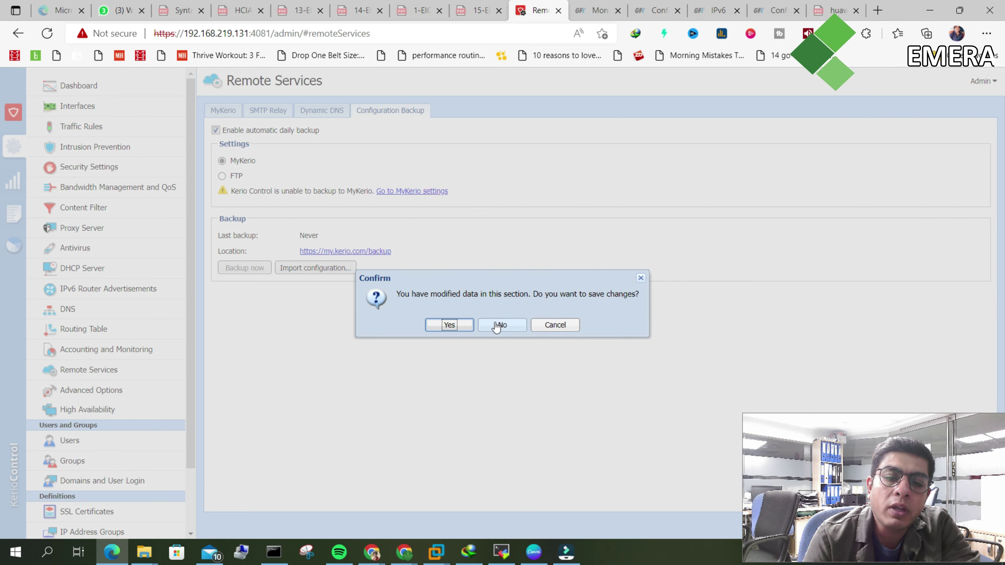
pyautogui.click(498, 325)
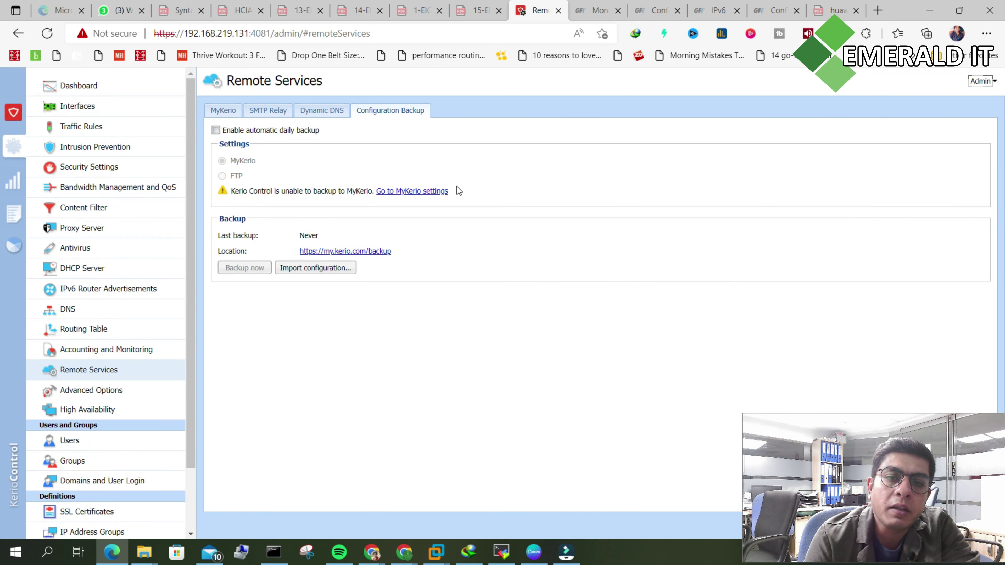
pyautogui.click(424, 191)
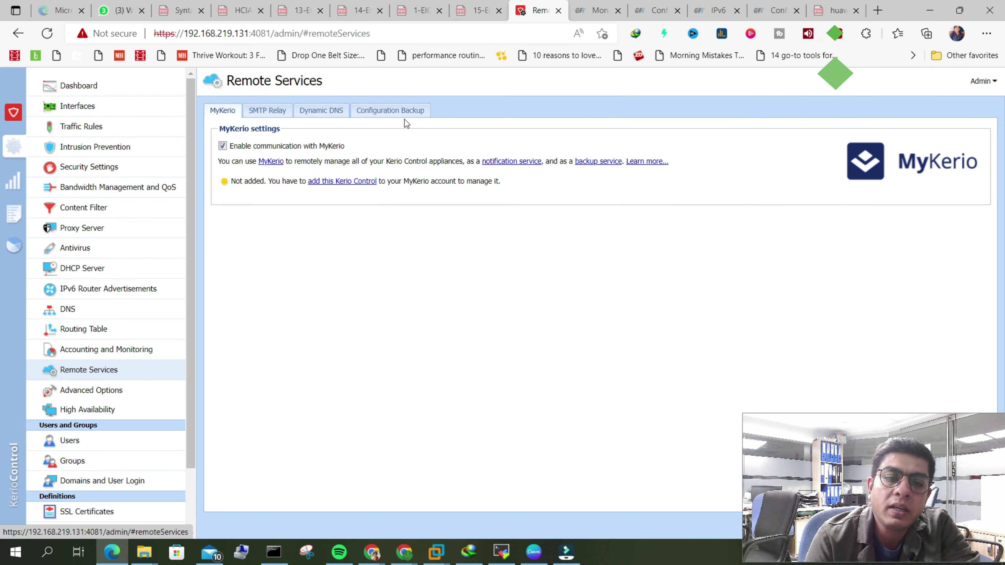
pyautogui.click(403, 112)
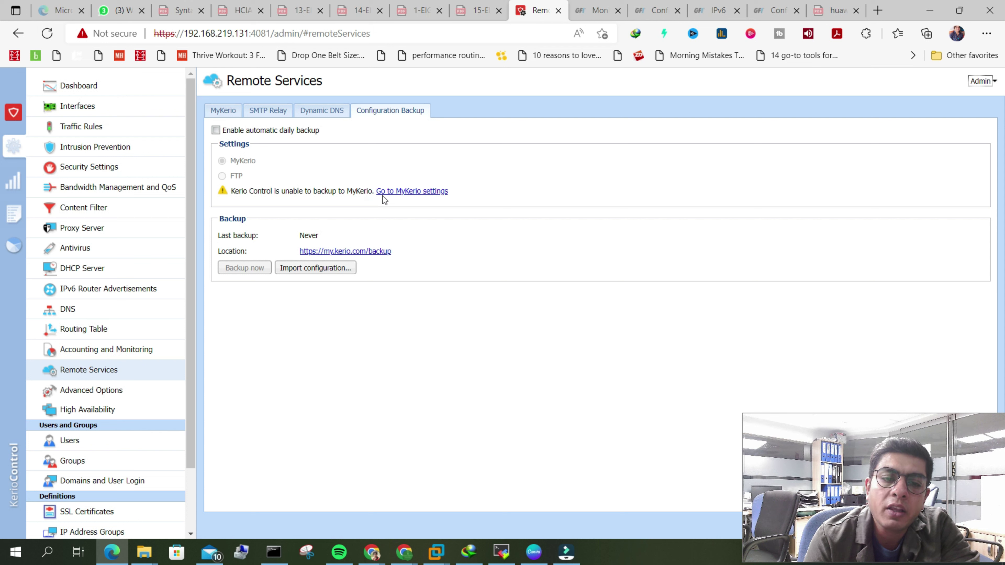
# - Enable automatic daily backup with FTP as the destination, and go through the username, password and URL fields
pyautogui.click(224, 129)
pyautogui.click(238, 176)
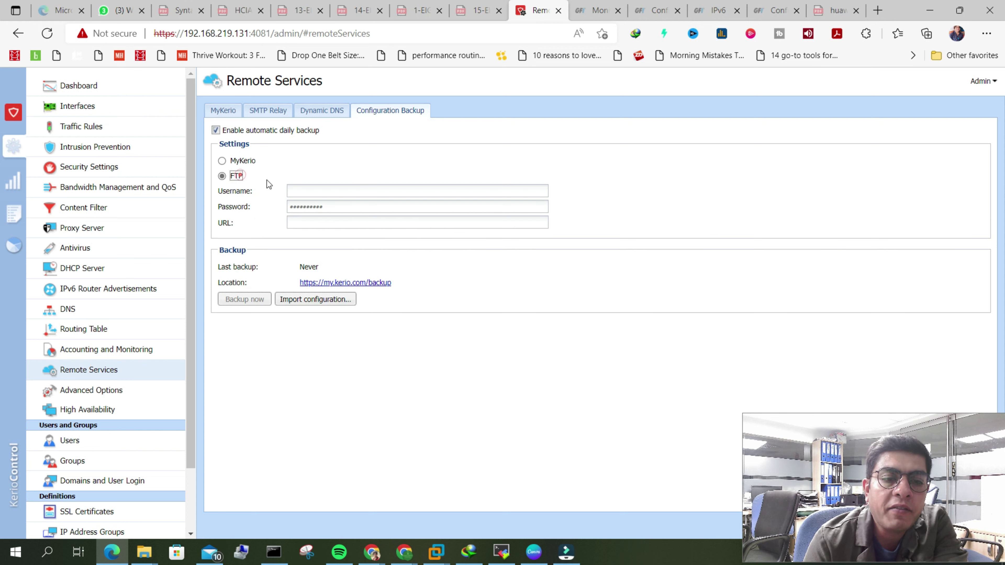
pyautogui.click(307, 164)
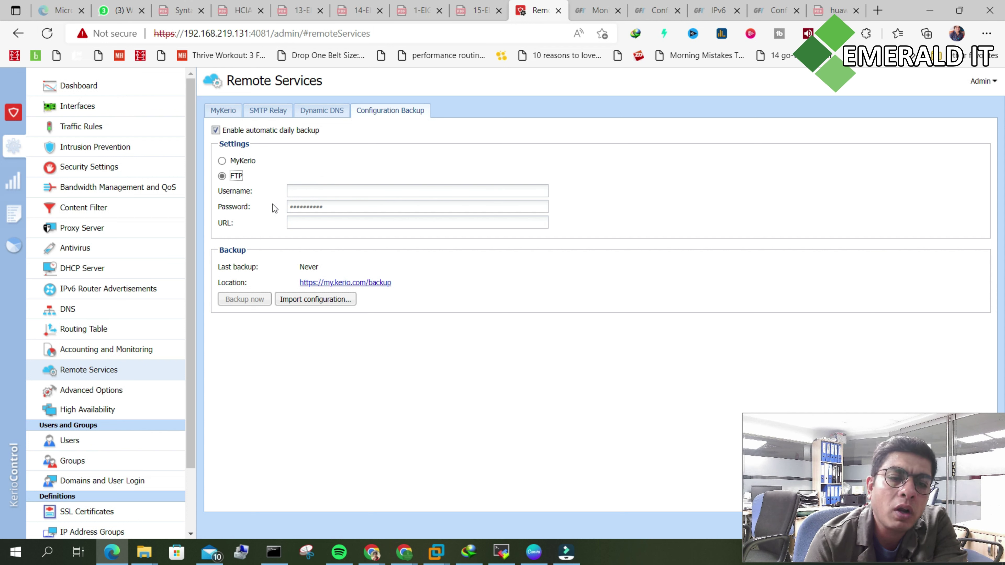
pyautogui.click(310, 189)
pyautogui.click(309, 207)
pyautogui.click(315, 222)
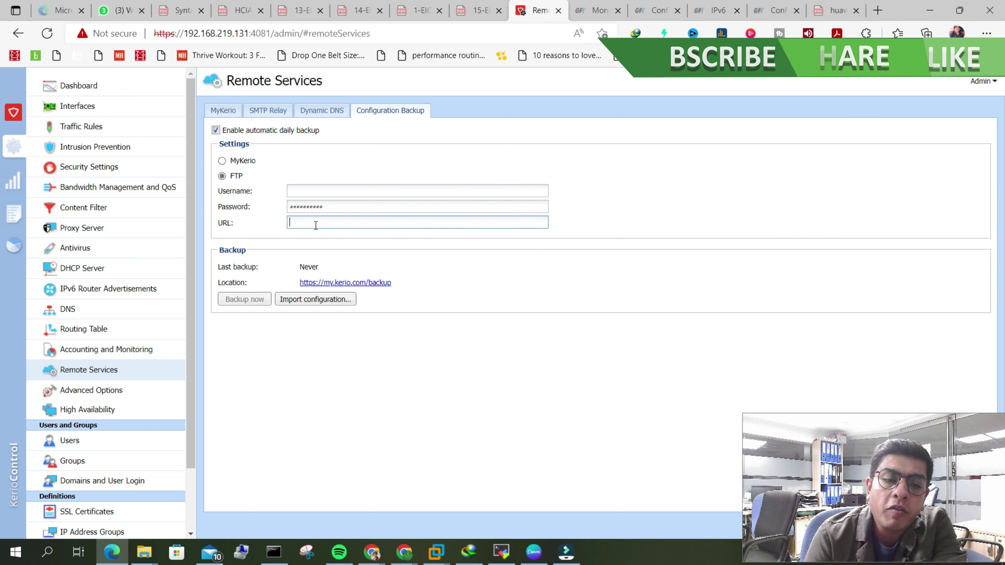
pyautogui.click(400, 282)
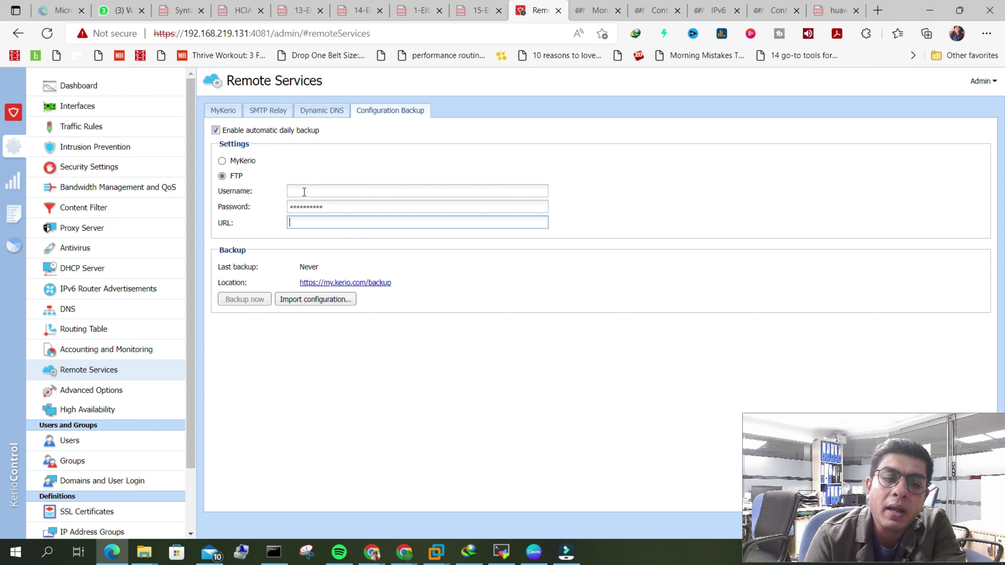
pyautogui.click(300, 224)
# - Compare the MyKerio and FTP backup destination options, leaving FTP selected
pyautogui.click(239, 162)
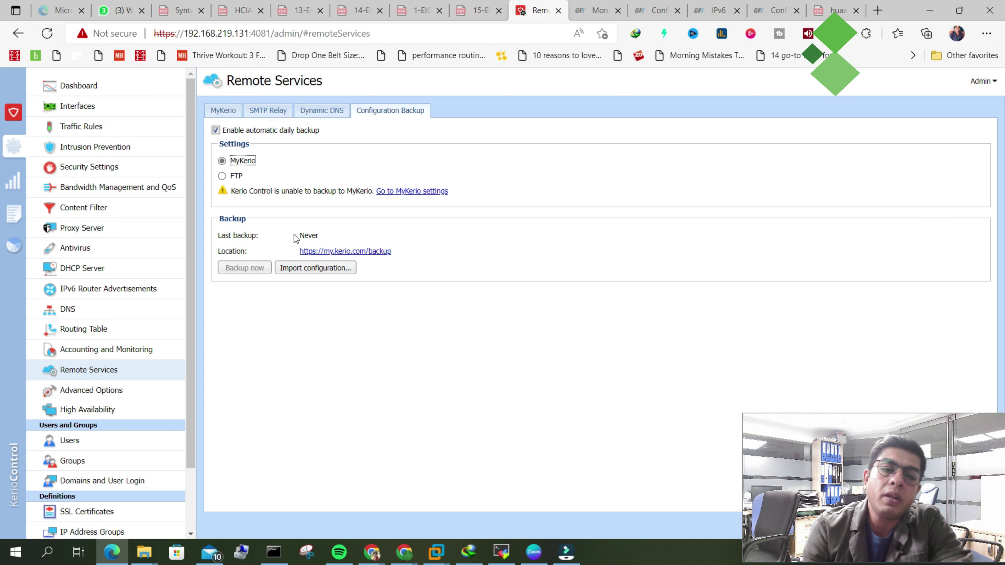
pyautogui.click(233, 177)
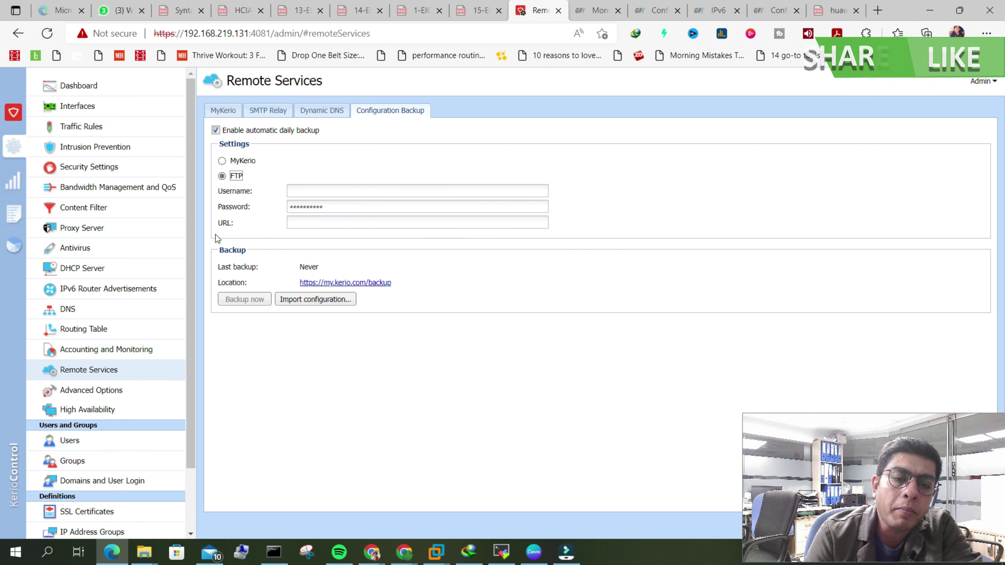
pyautogui.click(238, 159)
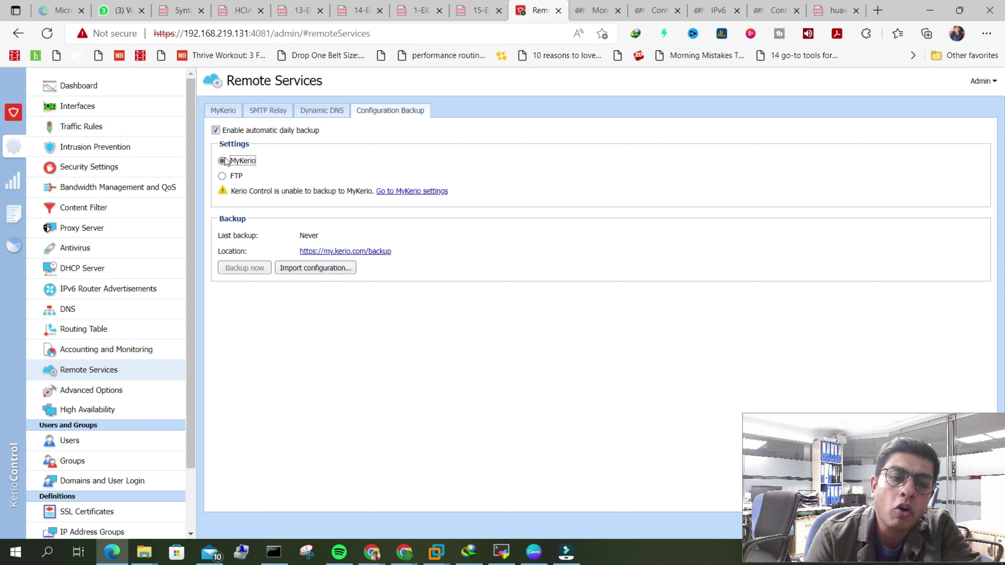
pyautogui.click(235, 176)
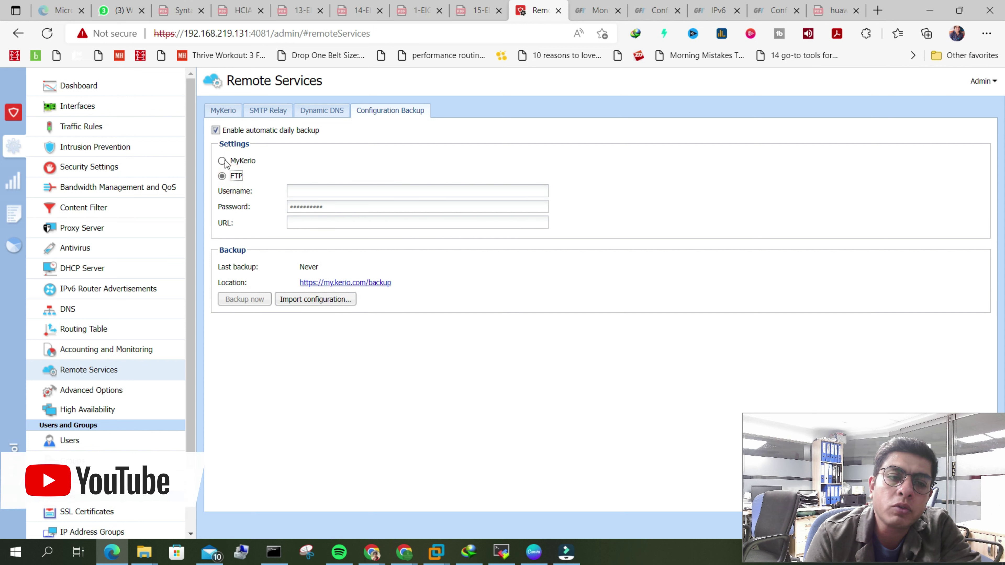